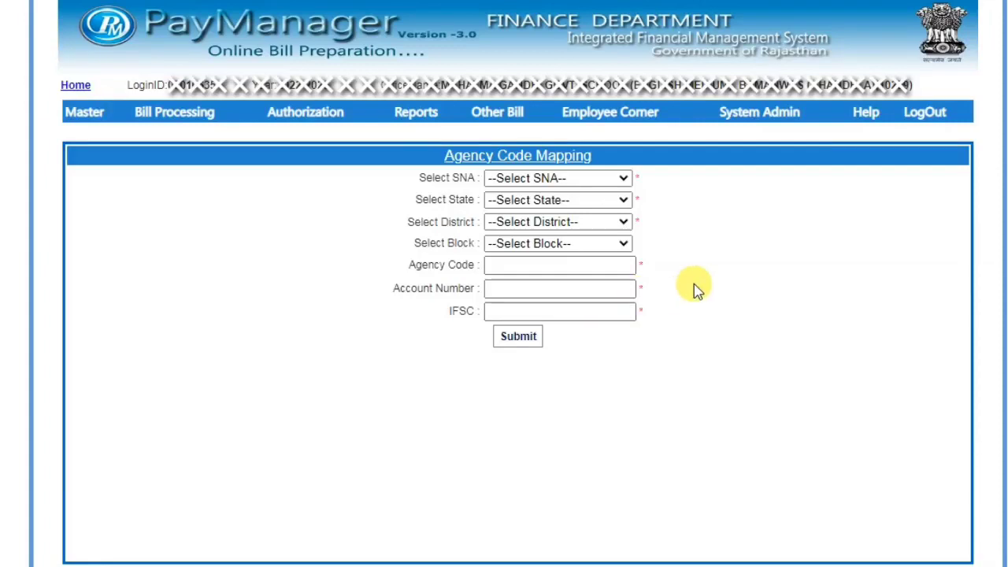
Select the Rajasthan Council of Elementary Education as the SNA.
click(587, 179)
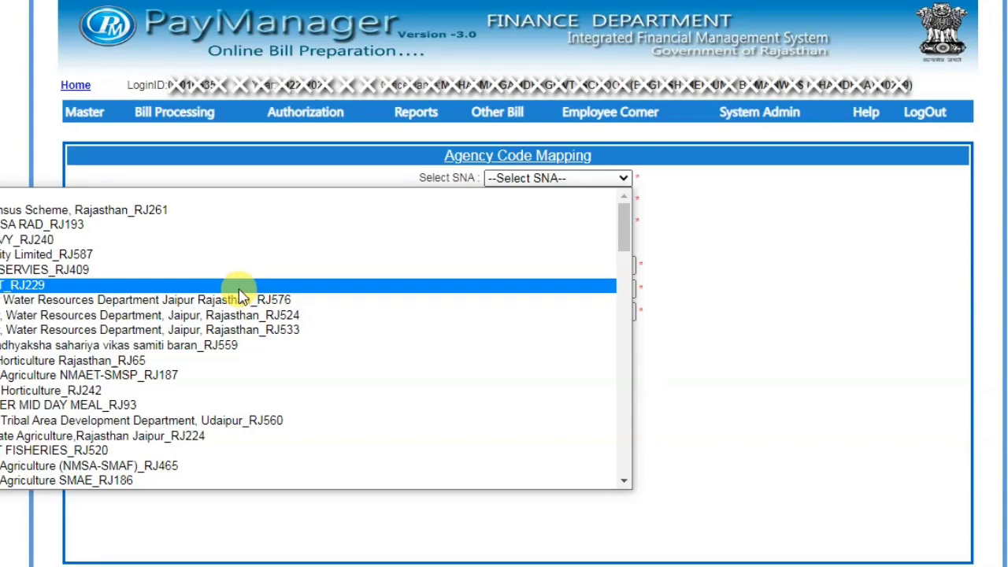
scroll(126, 366, down, 8)
scroll(129, 366, down, 8)
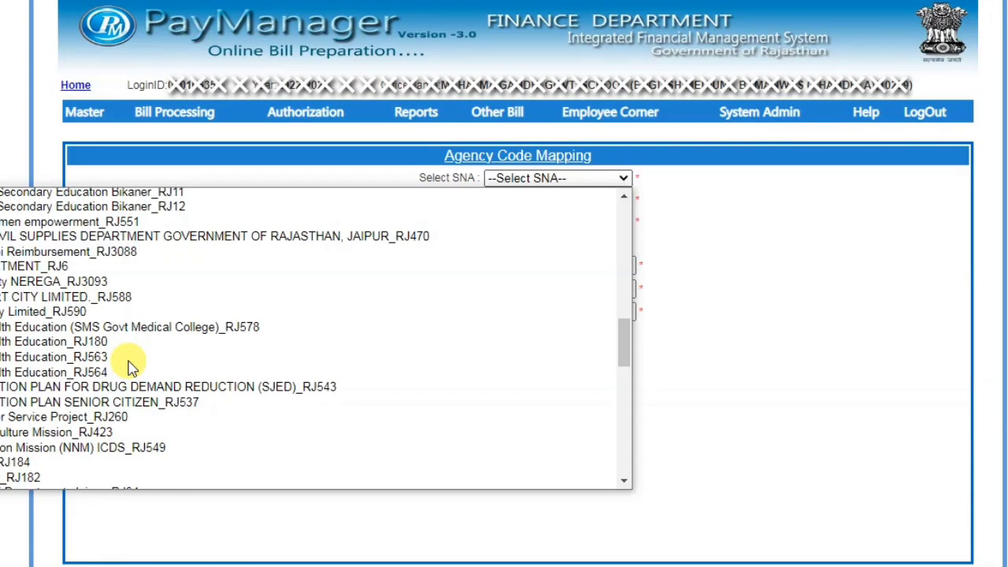
scroll(130, 366, down, 4)
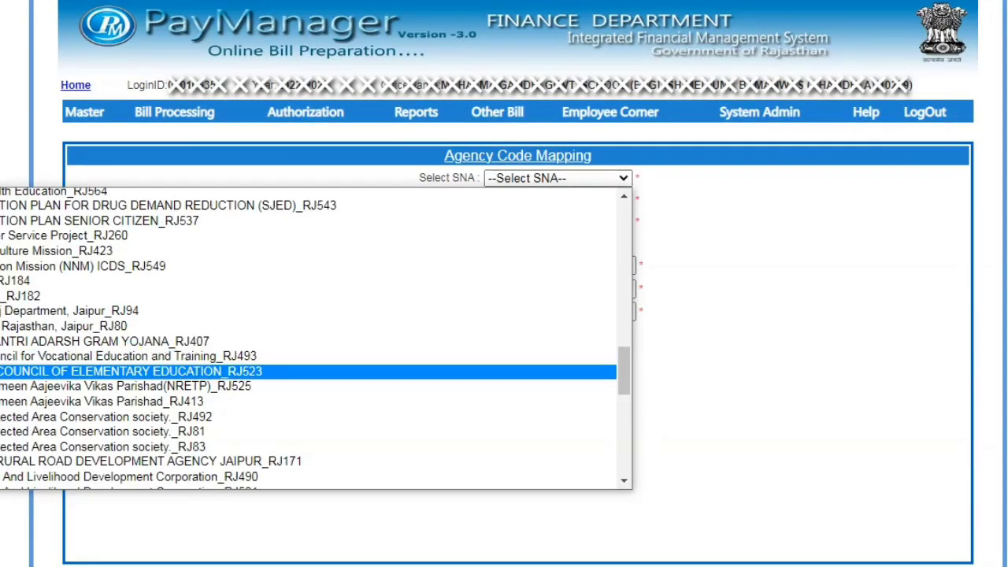
click(142, 370)
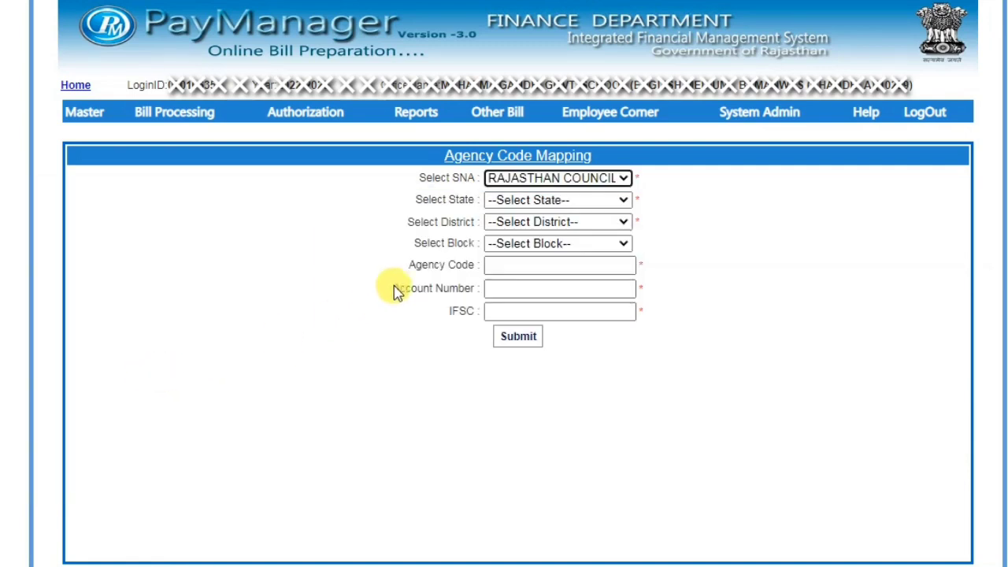
Choose state Rajasthan, district Sikar and block KHANDELA for the mapping.
click(519, 200)
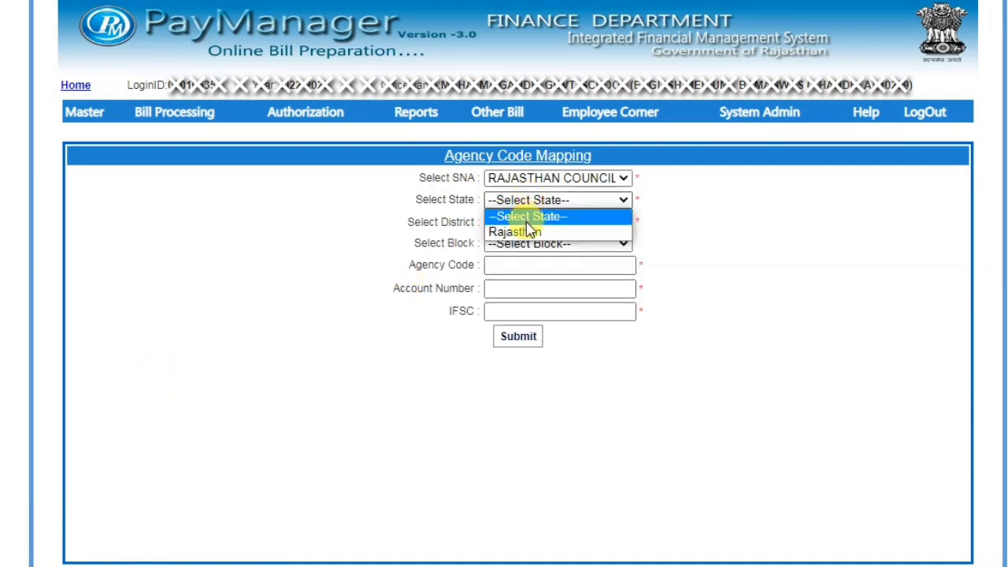
click(526, 235)
click(520, 223)
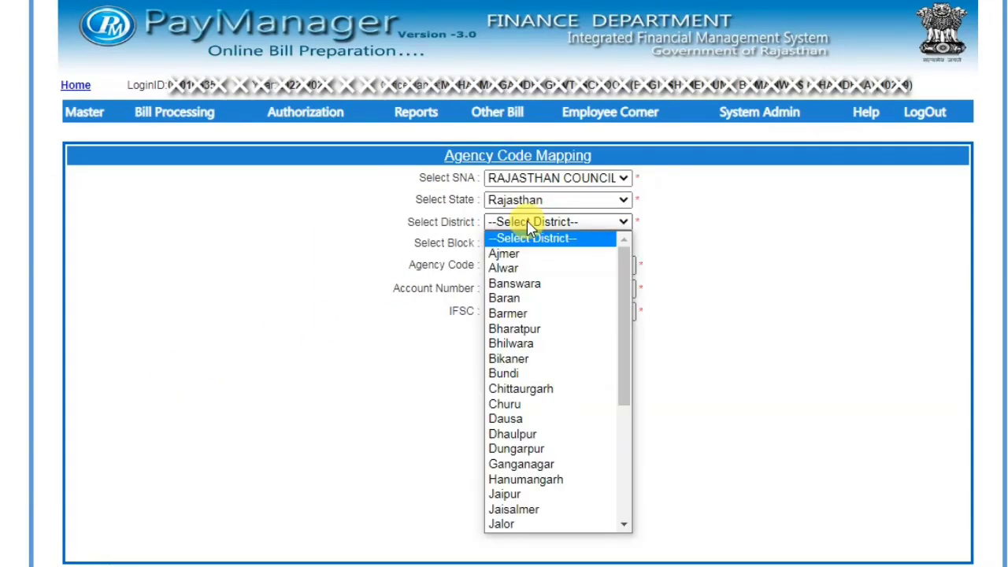
scroll(518, 352, down, 4)
click(513, 477)
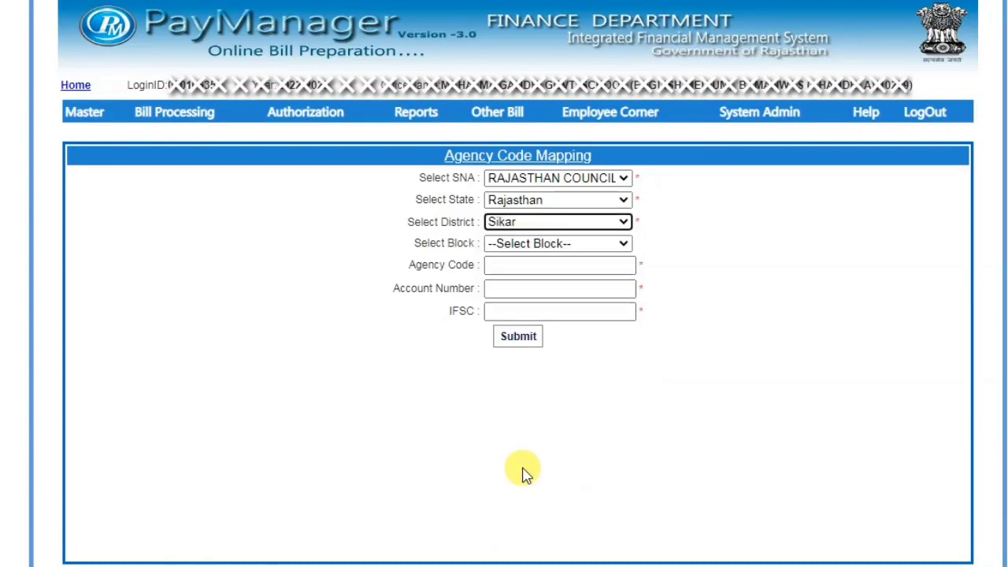
click(529, 244)
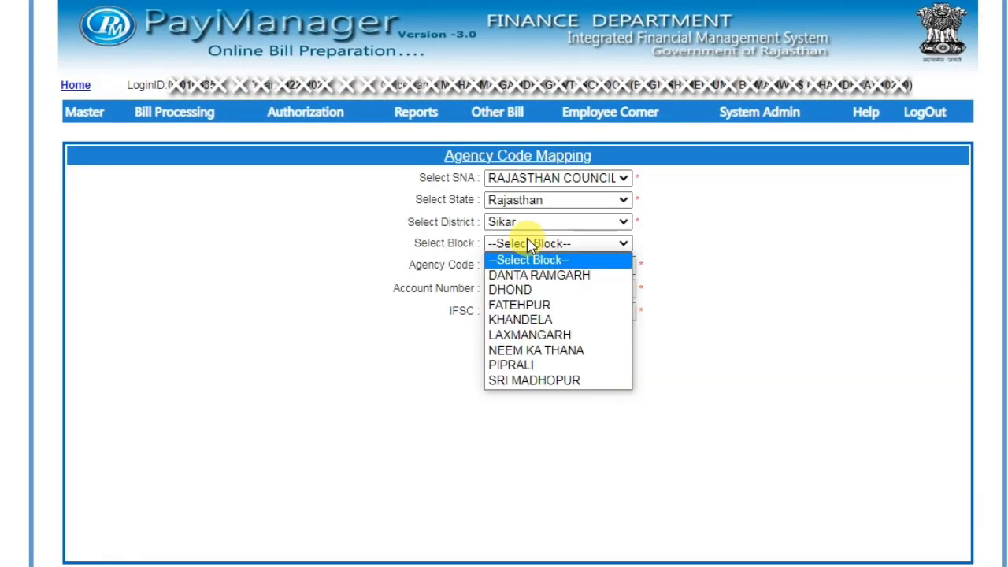
click(522, 324)
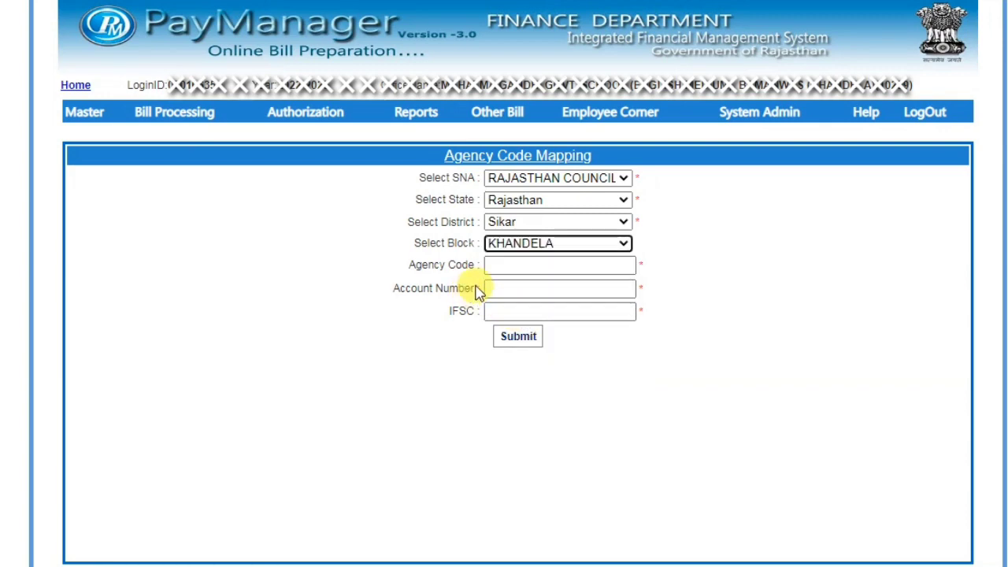
click(519, 267)
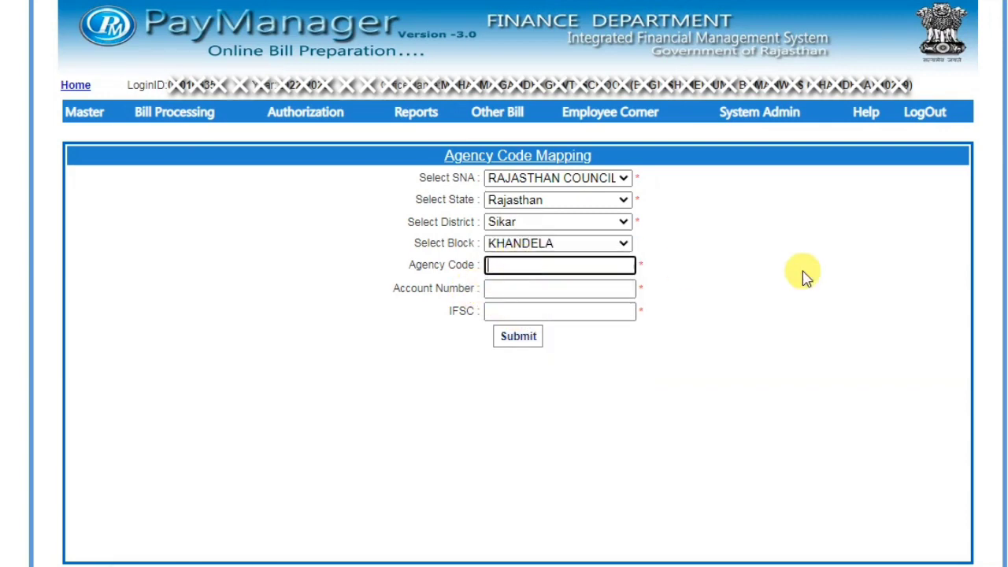
Enter the school's agency code in the Agency Code field of the mapping form.
text(RJSK0007013)
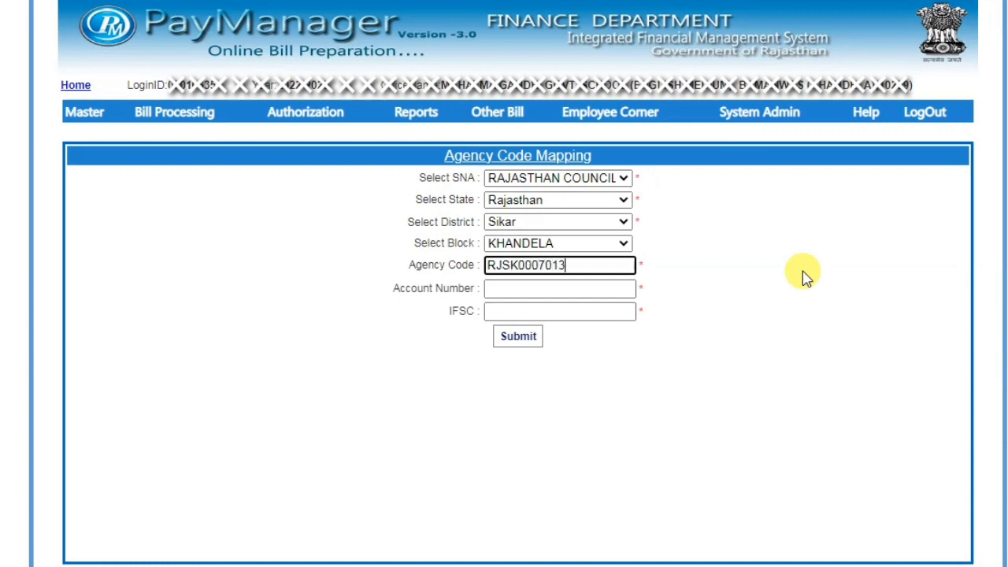
click(600, 288)
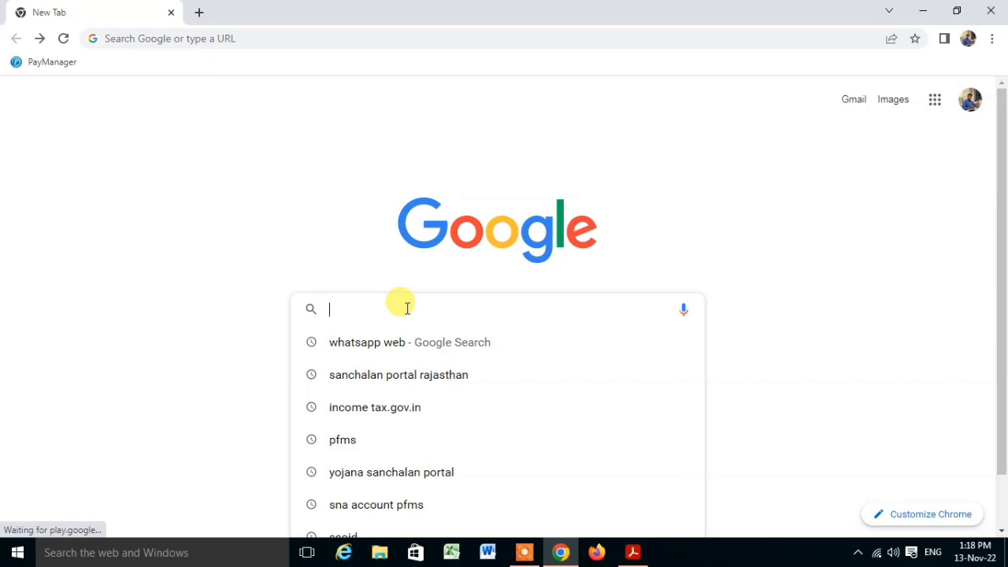
Search Google for 'sanchalan portal rajasthan' and go to the Yojana Sanchalan login page.
click(448, 374)
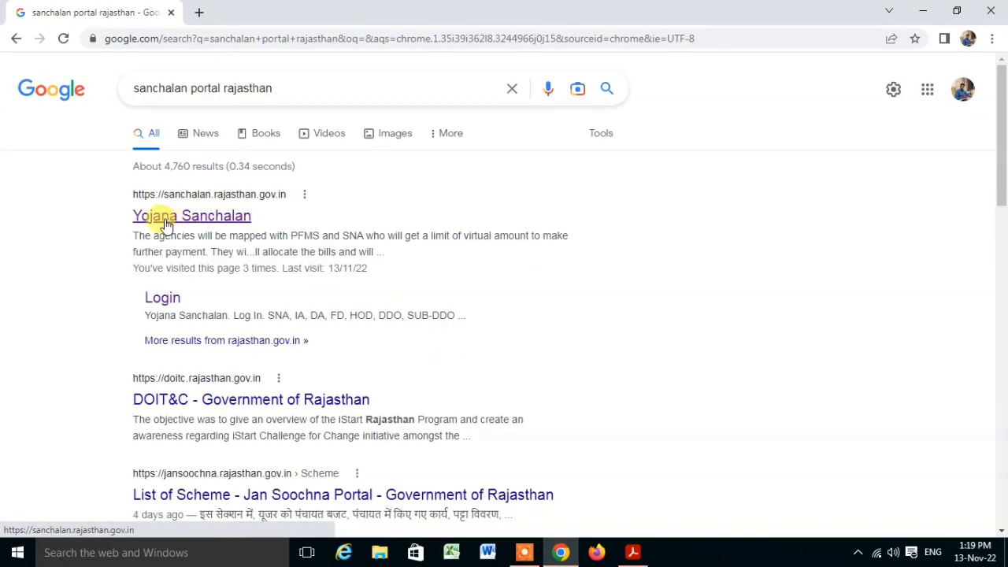
click(208, 223)
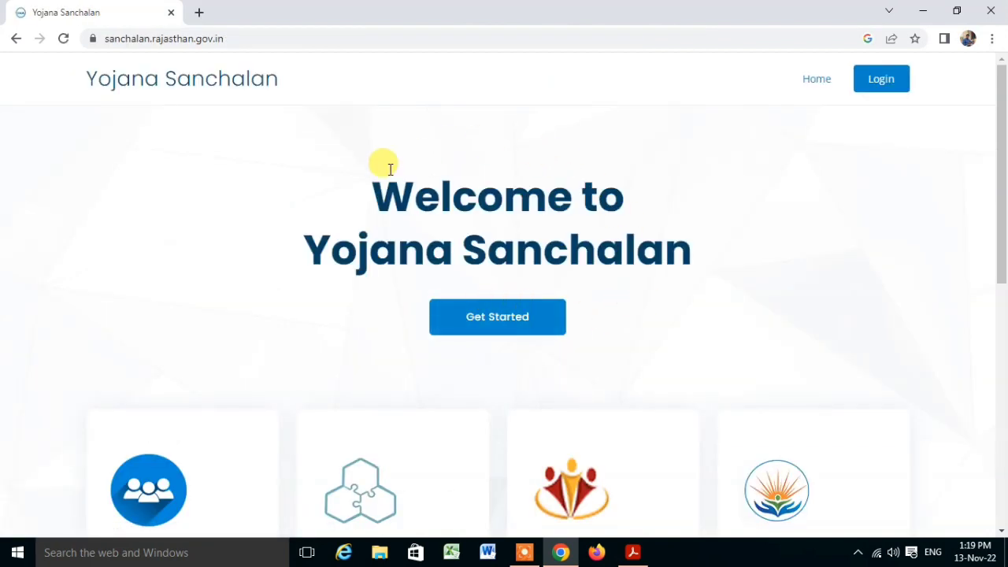
click(884, 82)
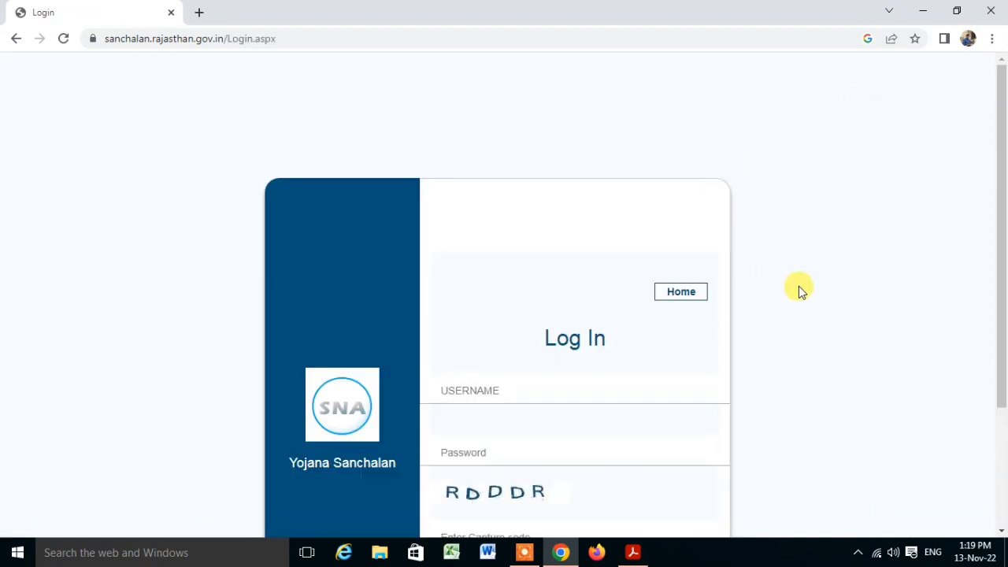
Enter the portal username and password on the login form.
scroll(799, 286, down, 2)
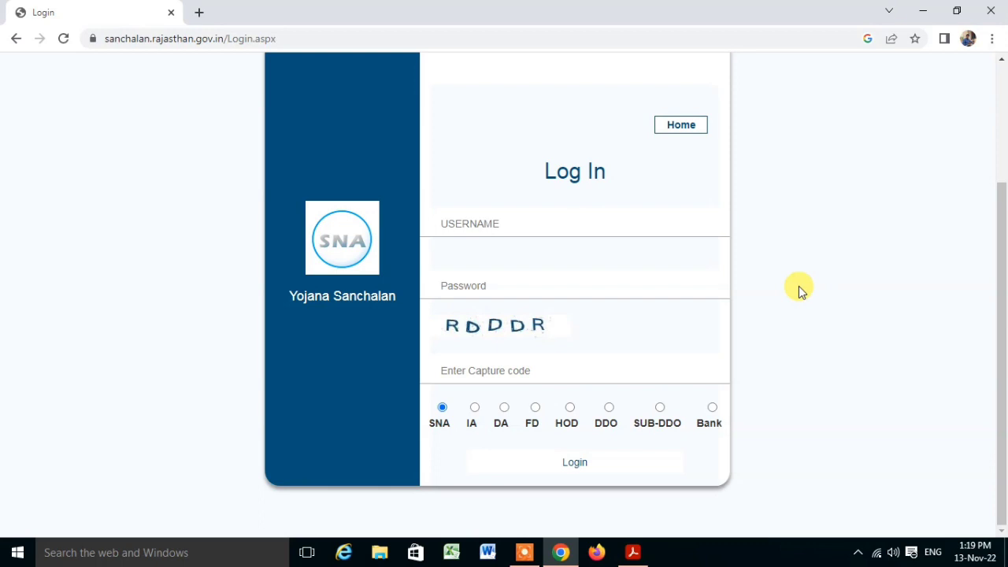
click(496, 224)
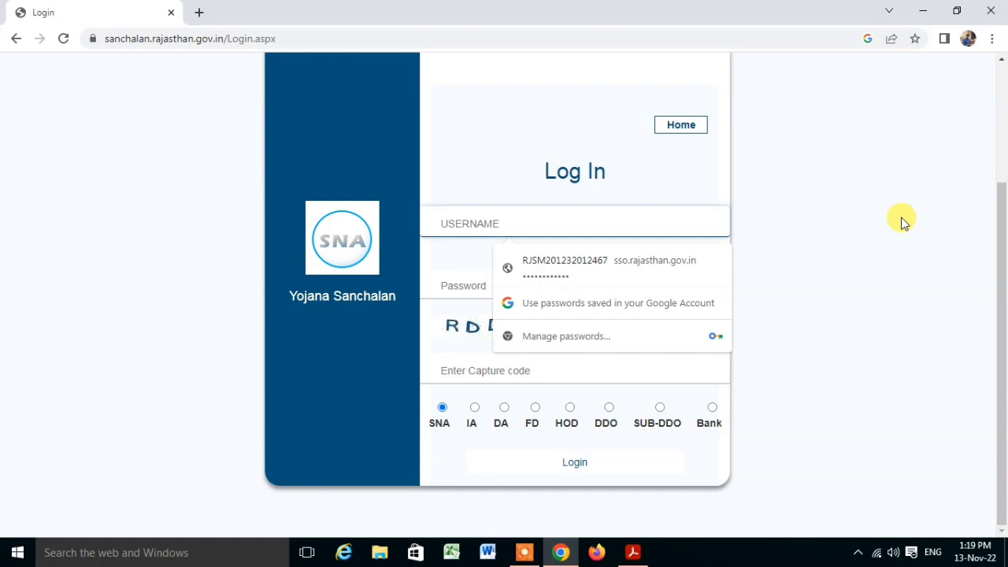
text(RJSJ)
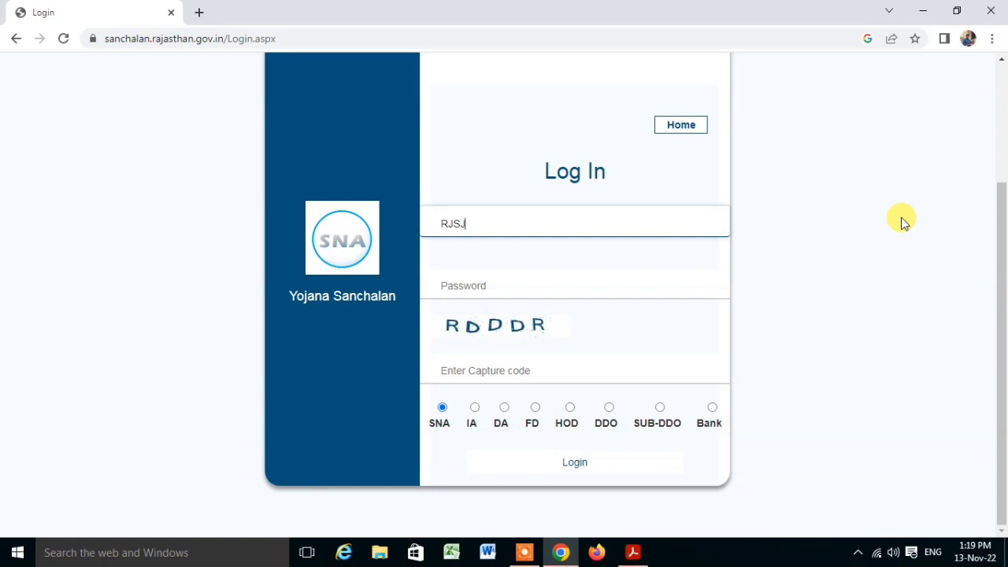
text(00)
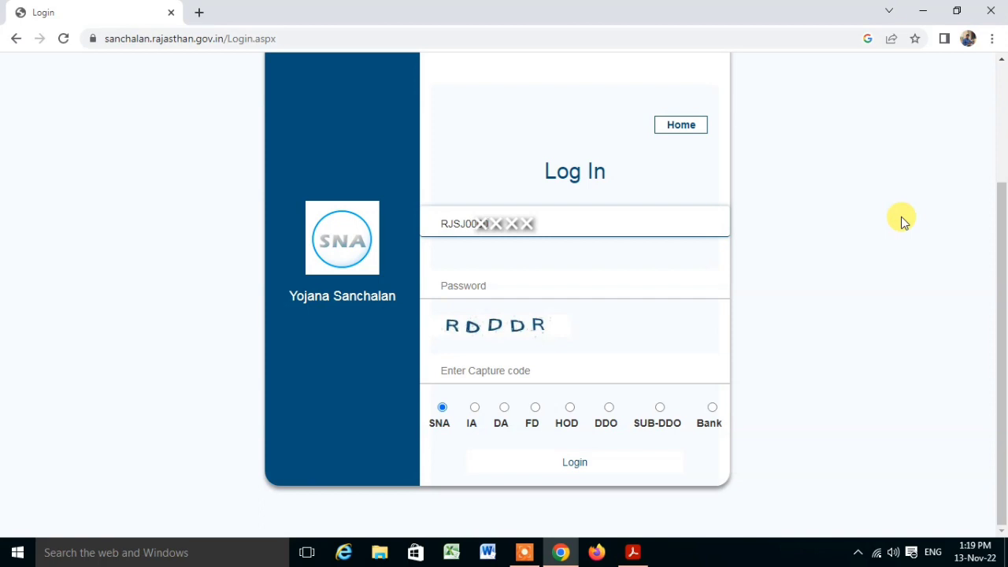
text(0007)
key(Tab)
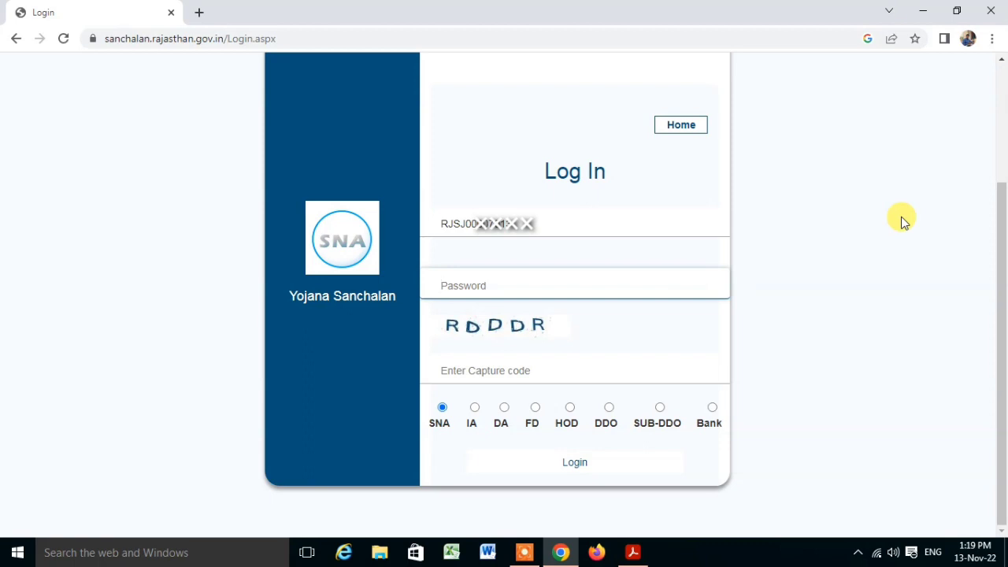
text(****)
text(•••)
Fill in the captcha, select the IA role and submit the login.
click(502, 370)
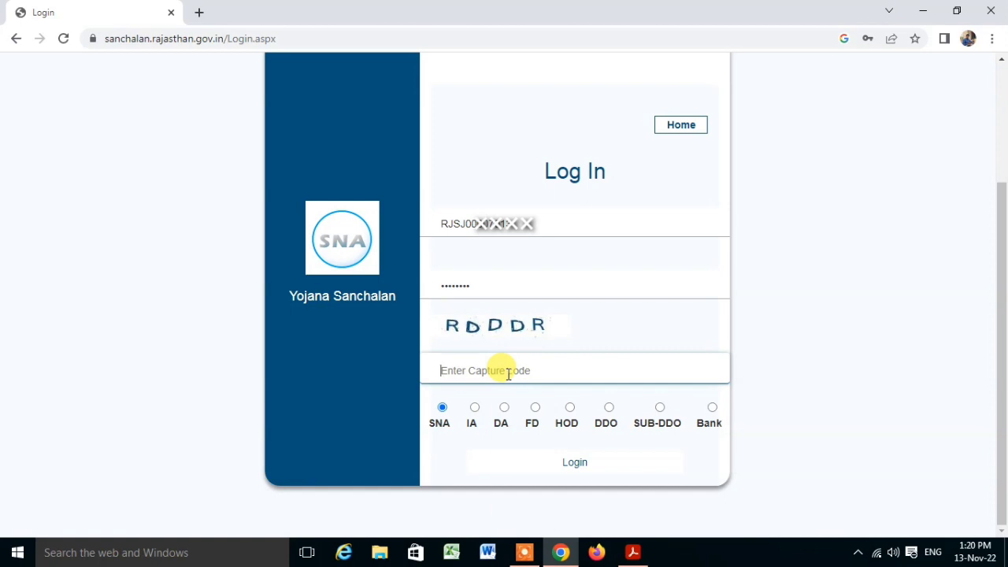
text(r)
key(BackSpace)
text(RDDDR)
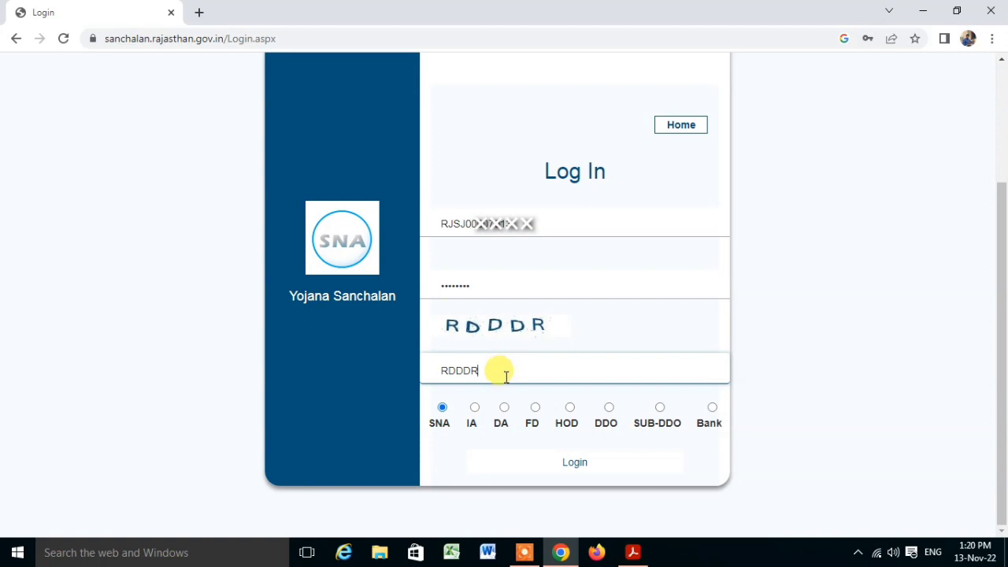
click(475, 408)
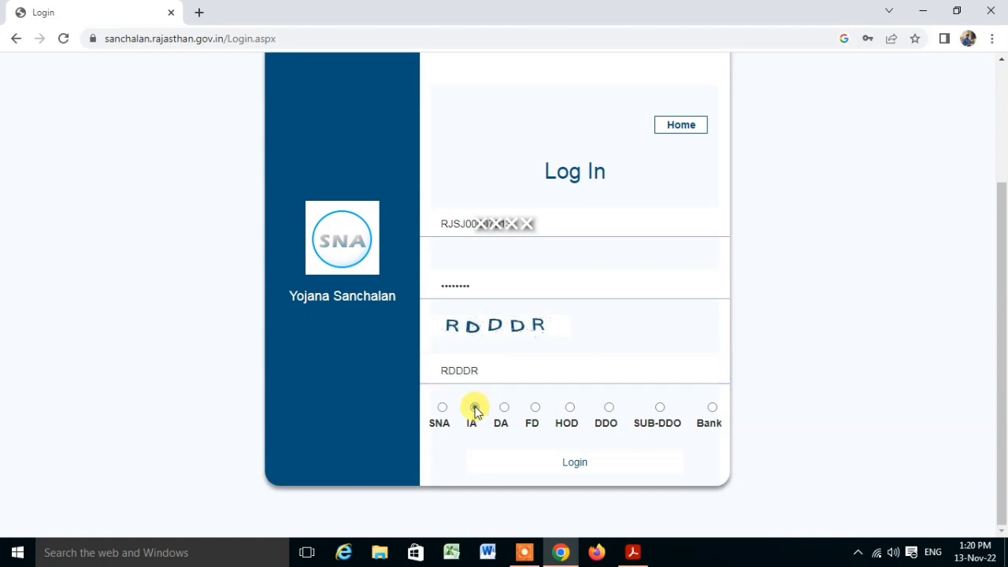
click(569, 471)
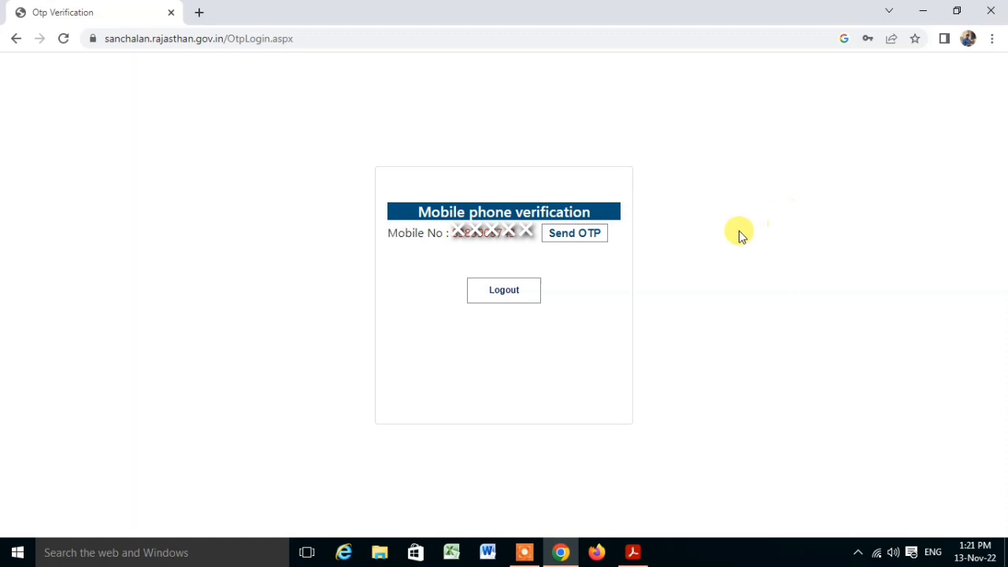
Send and verify the mobile OTP, then acknowledge the success alert.
click(562, 237)
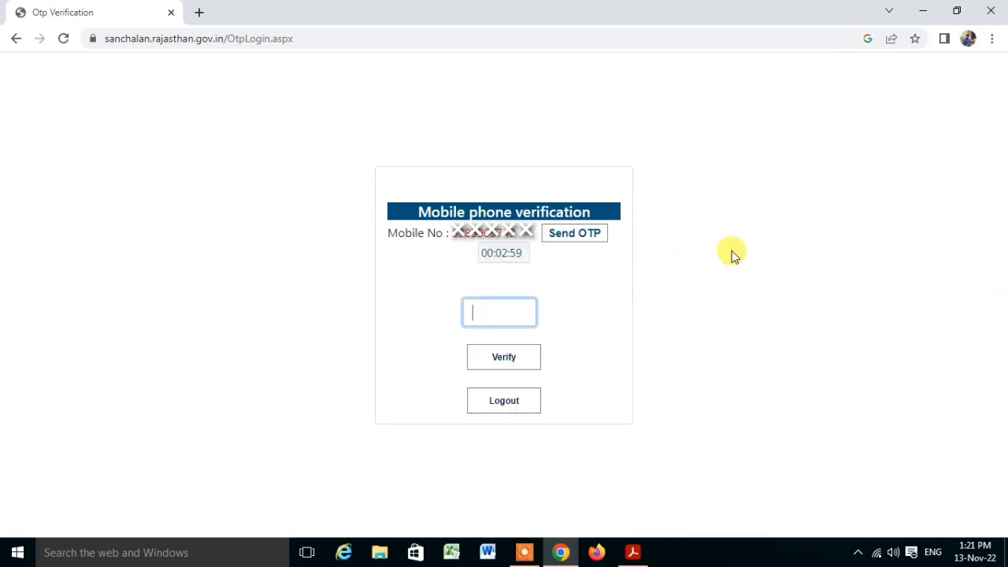
click(511, 366)
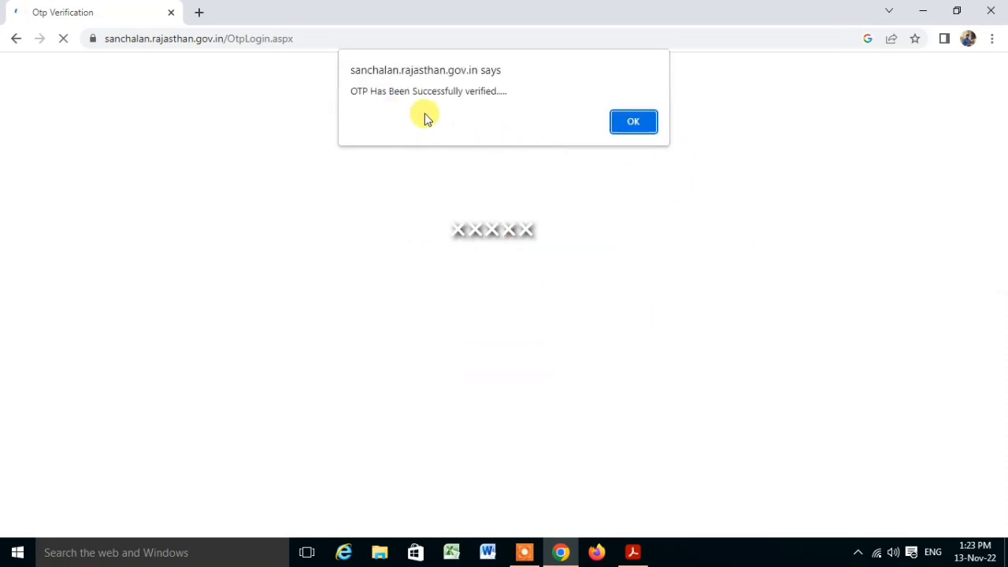
click(633, 122)
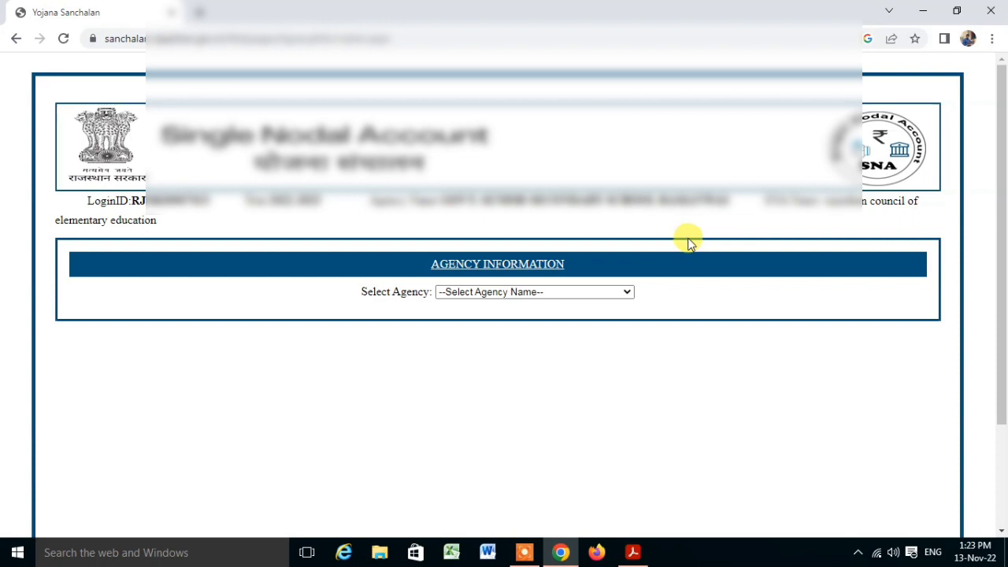
Bring the 51.pdf SNA portal topics guide to the front in Acrobat.
scroll(642, 278, down, 1)
scroll(640, 277, down, 1)
scroll(641, 275, up, 2)
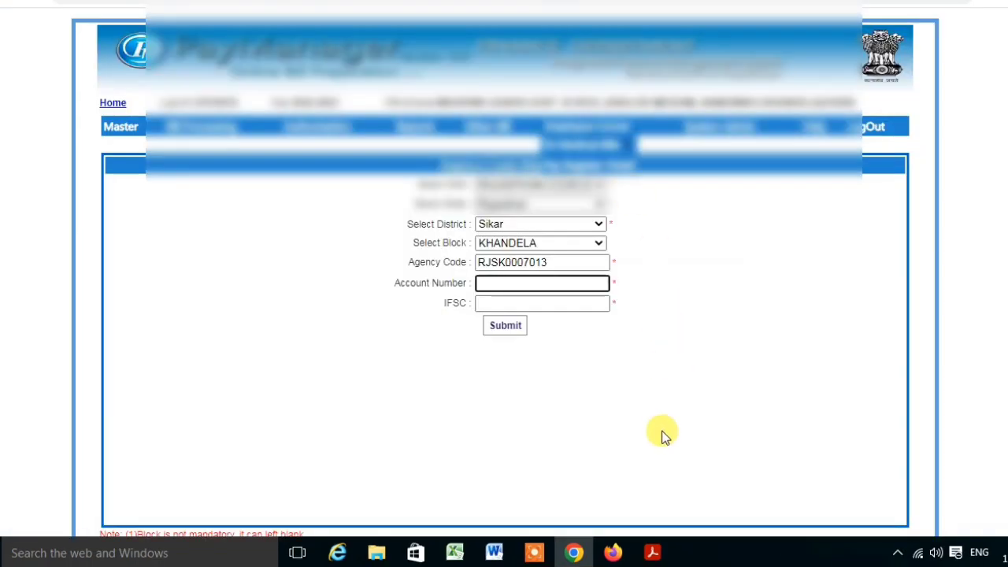
click(651, 551)
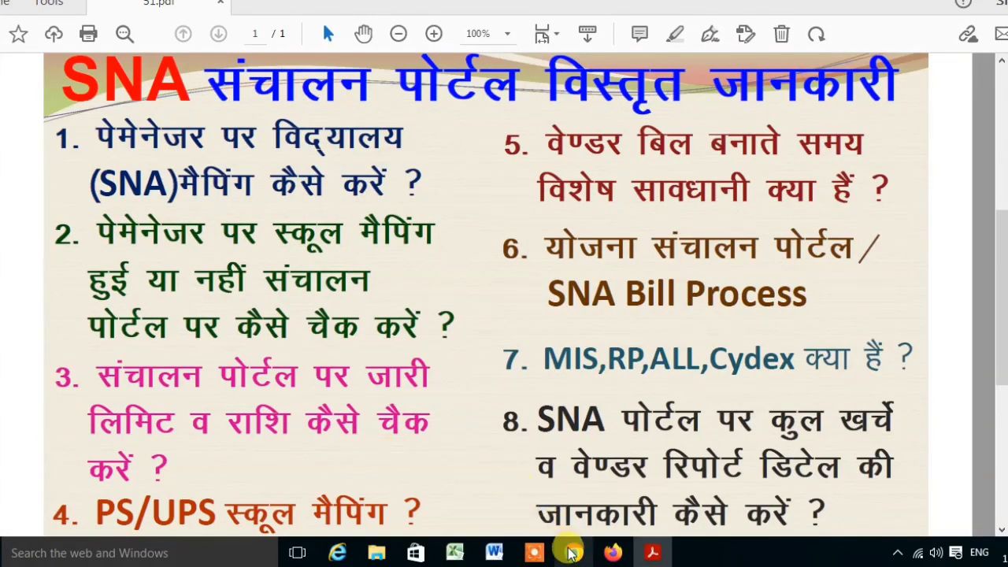
Return to the Chrome window showing the Yojana Sanchalan Agency Information page.
mouse_move(574, 555)
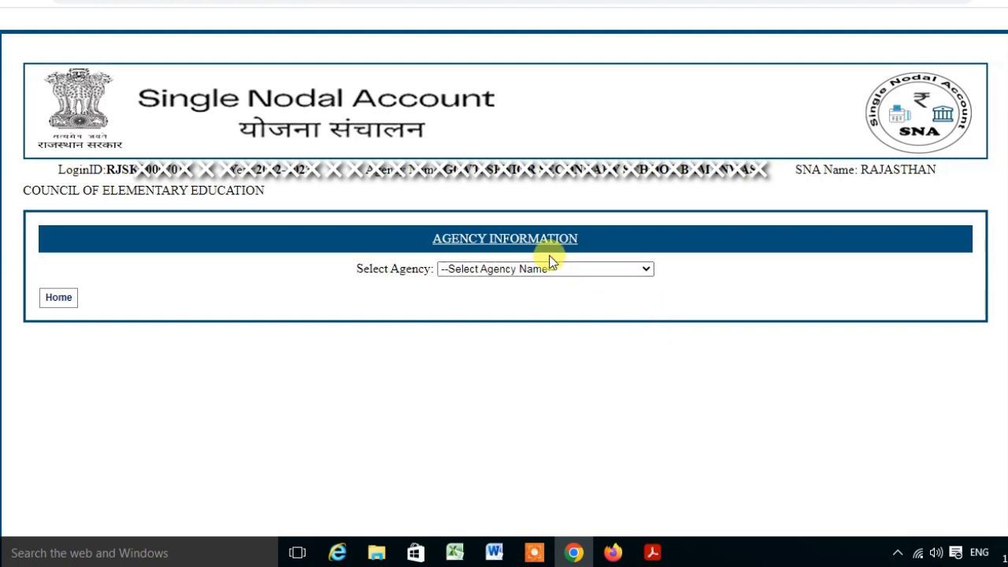
Reopen Authorization > Agency Information, select the school's agency showing its 400000.00 limit, then return to the PDF.
click(564, 269)
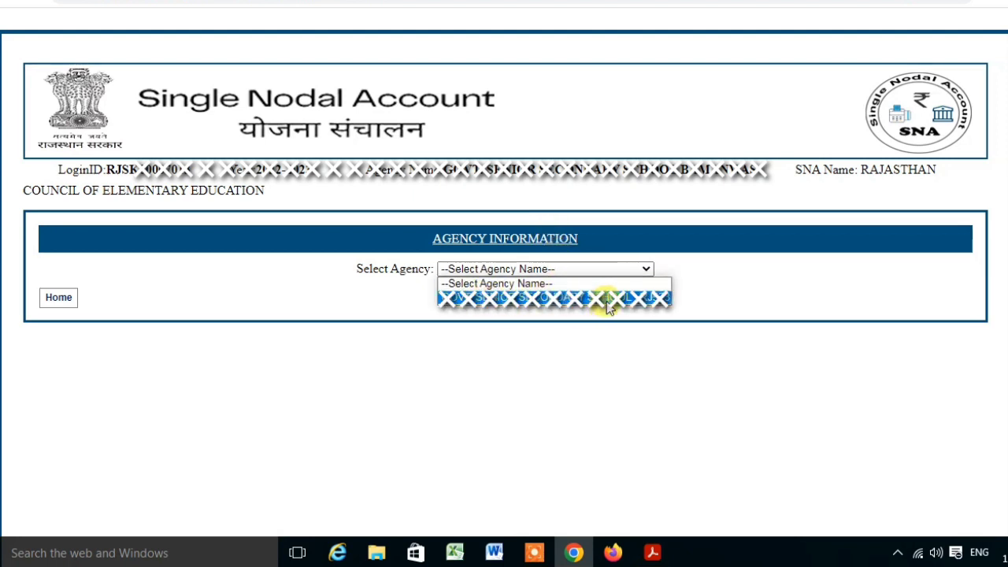
click(699, 265)
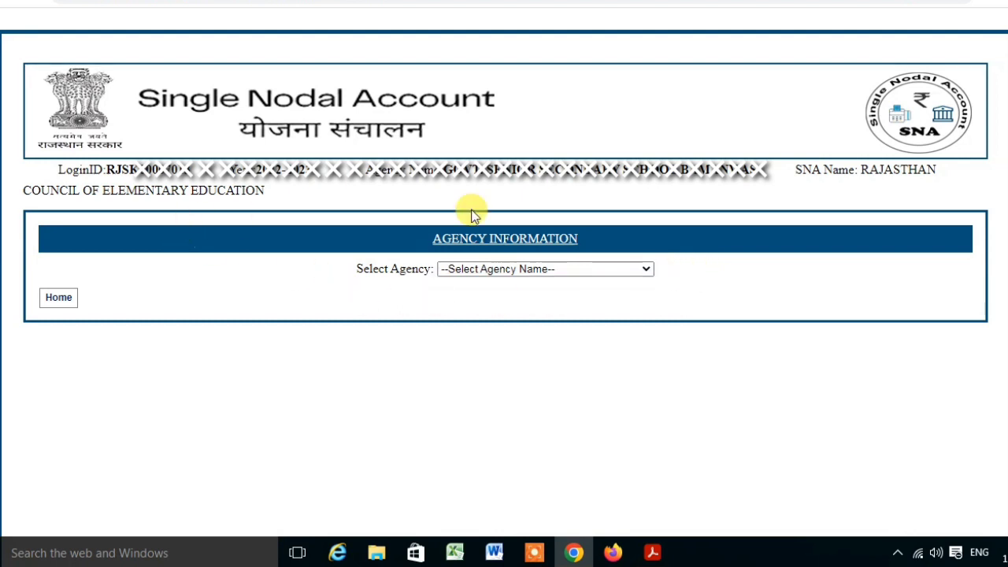
click(60, 297)
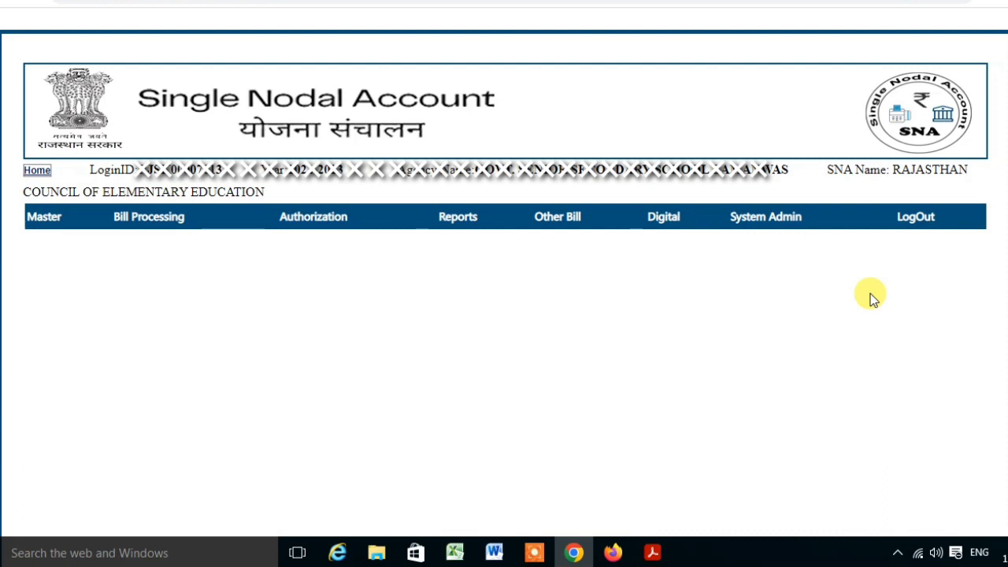
mouse_move(309, 224)
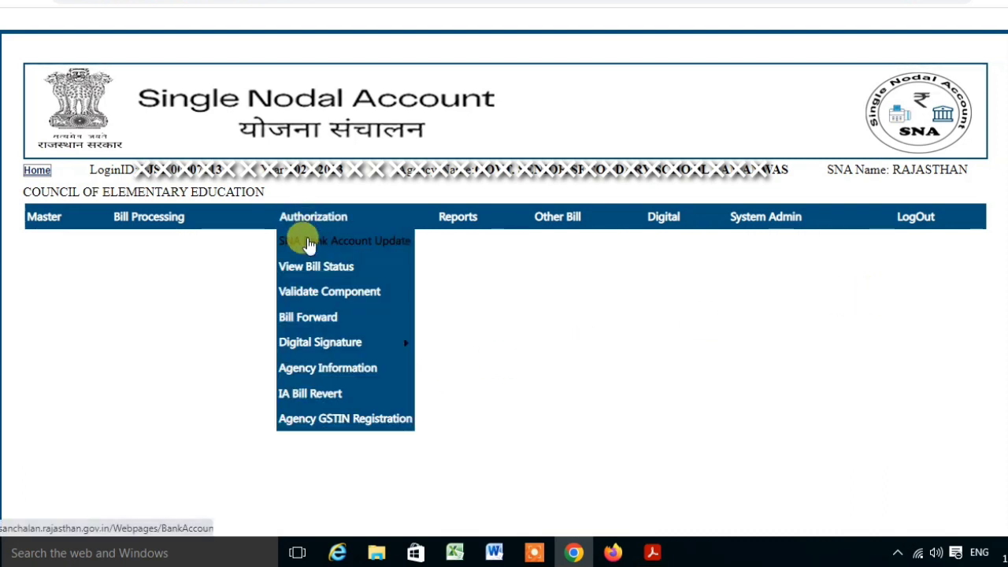
click(320, 370)
click(525, 271)
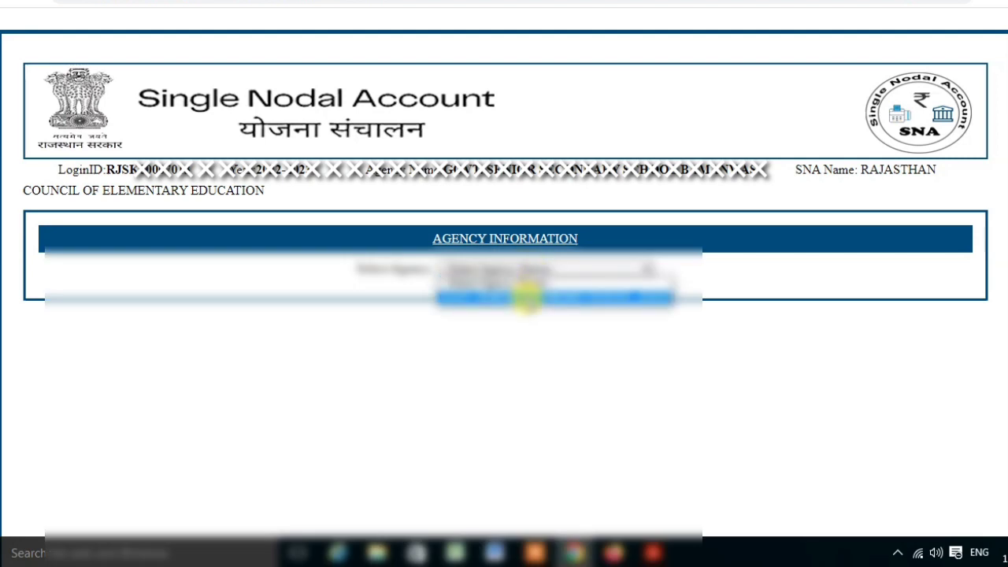
click(527, 297)
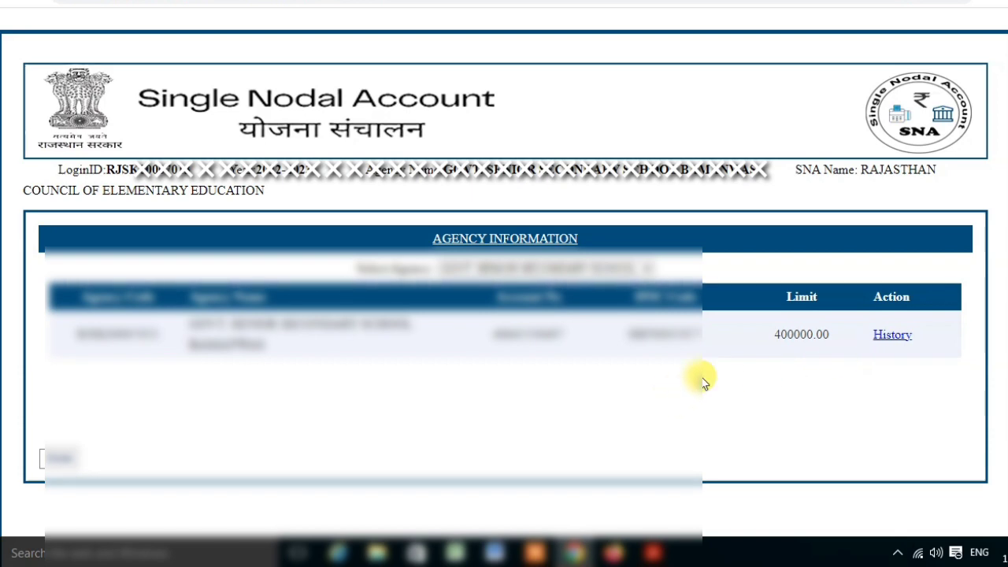
click(652, 553)
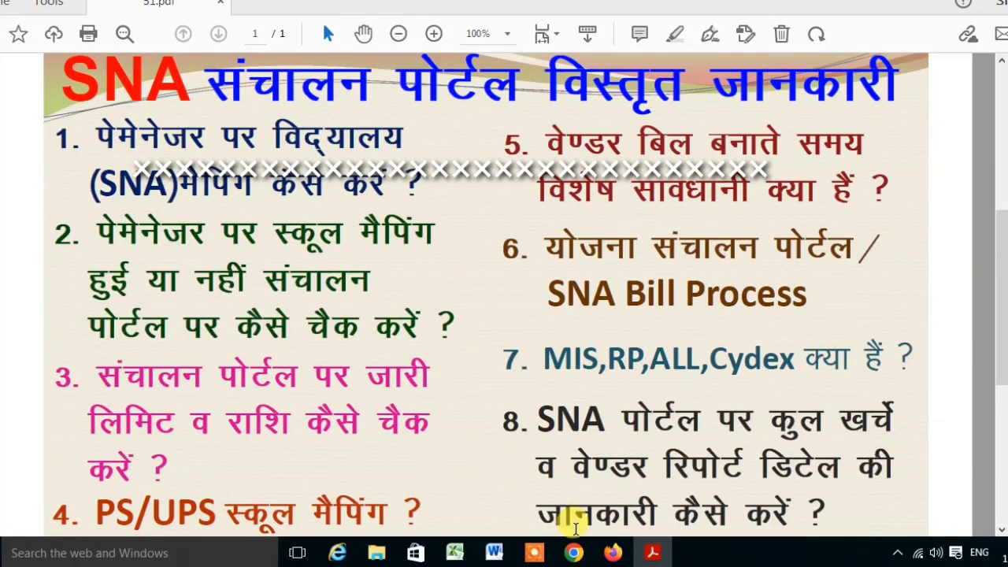
Switch back to the agency page with the 400000.00 limit and head to the portal Home.
click(528, 407)
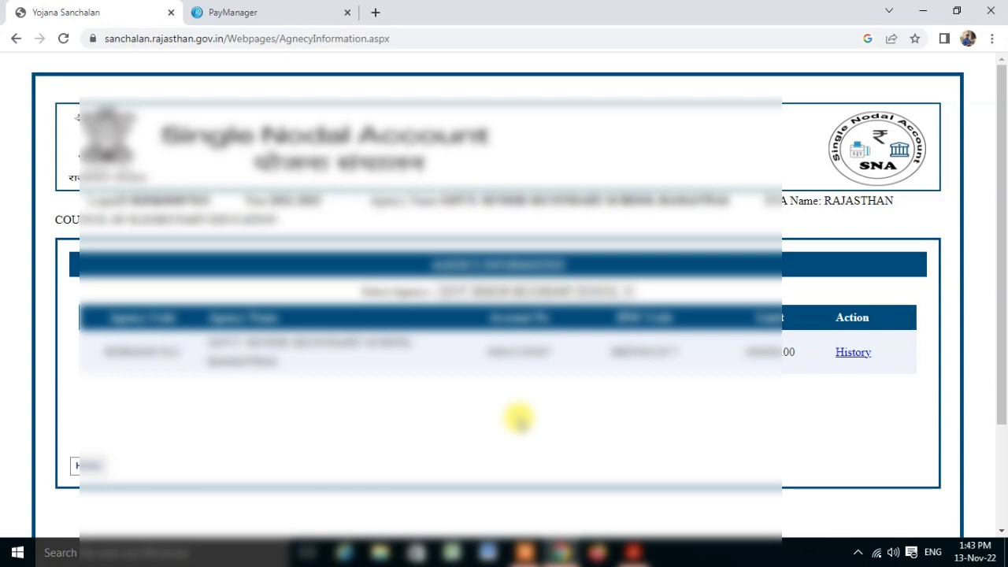
click(632, 552)
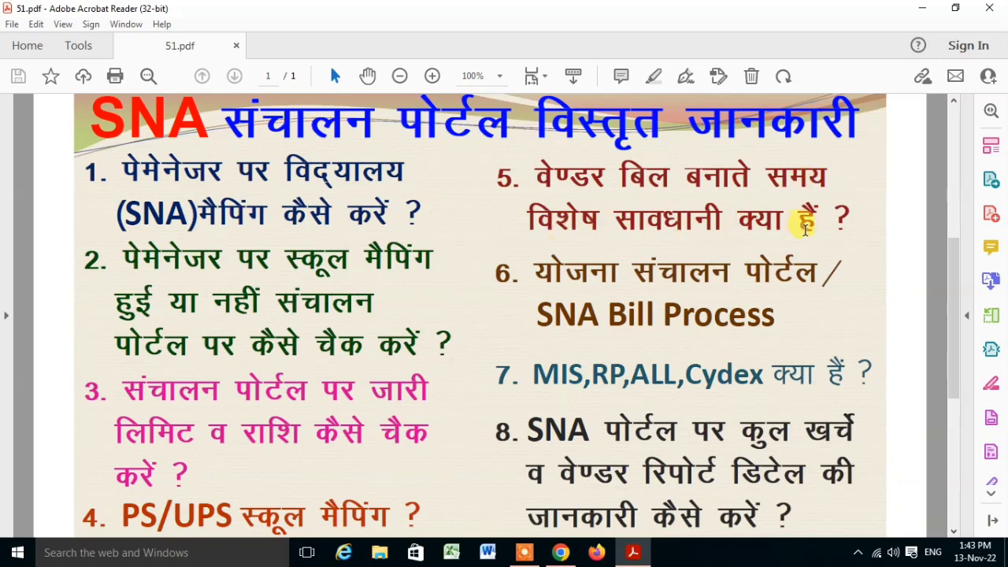
key(alt+Tab)
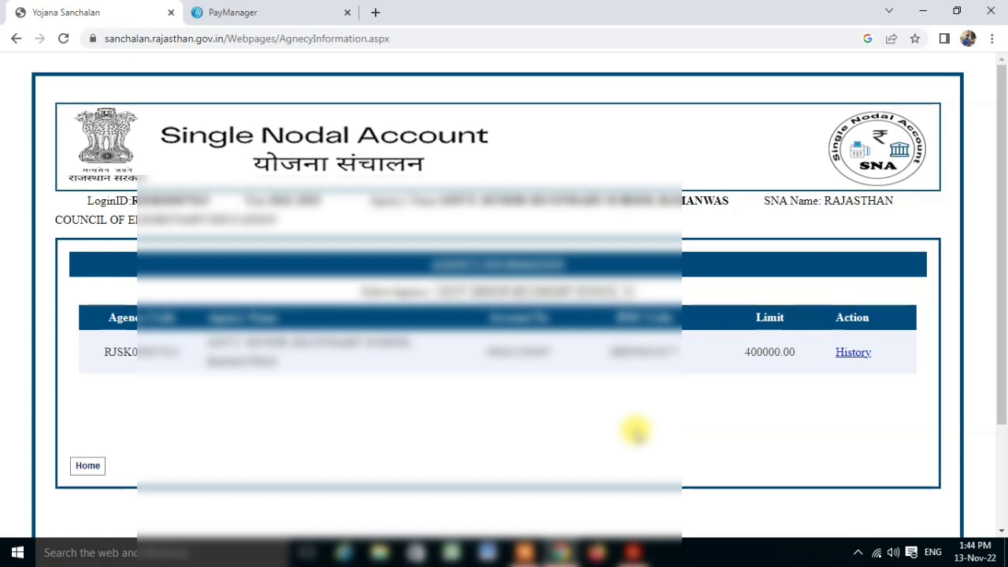
click(87, 464)
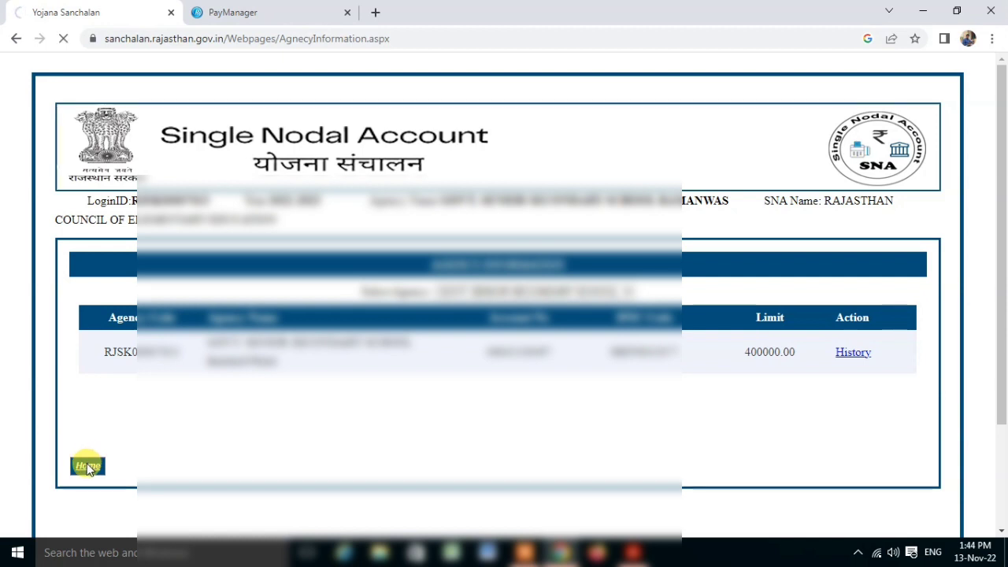